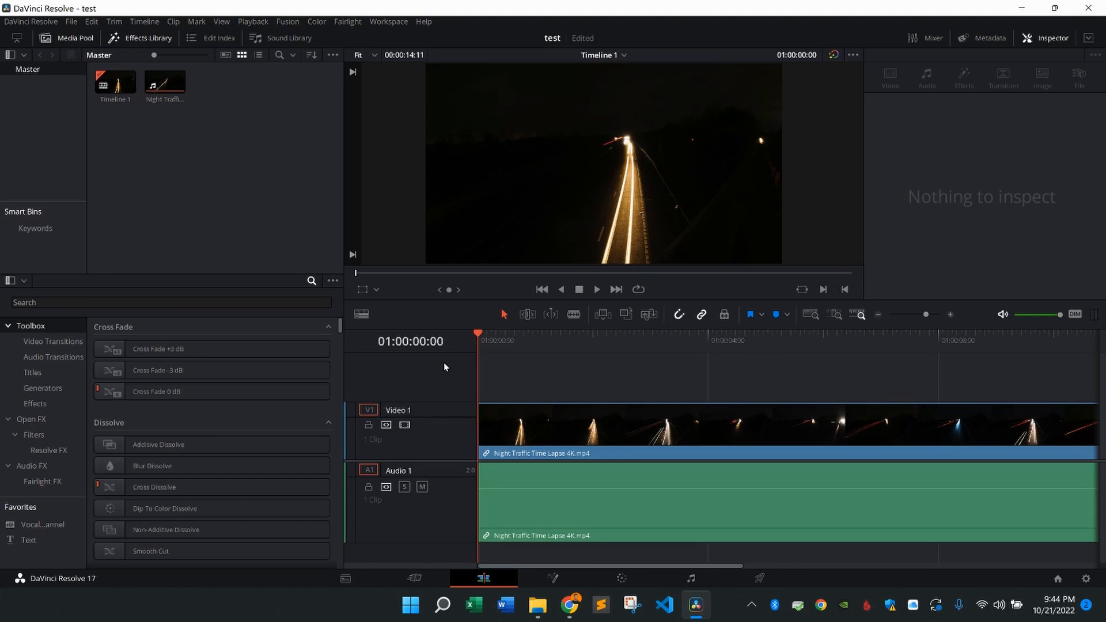
Play the night traffic clip, then park the playhead at 01:00:01:00.
key("space")
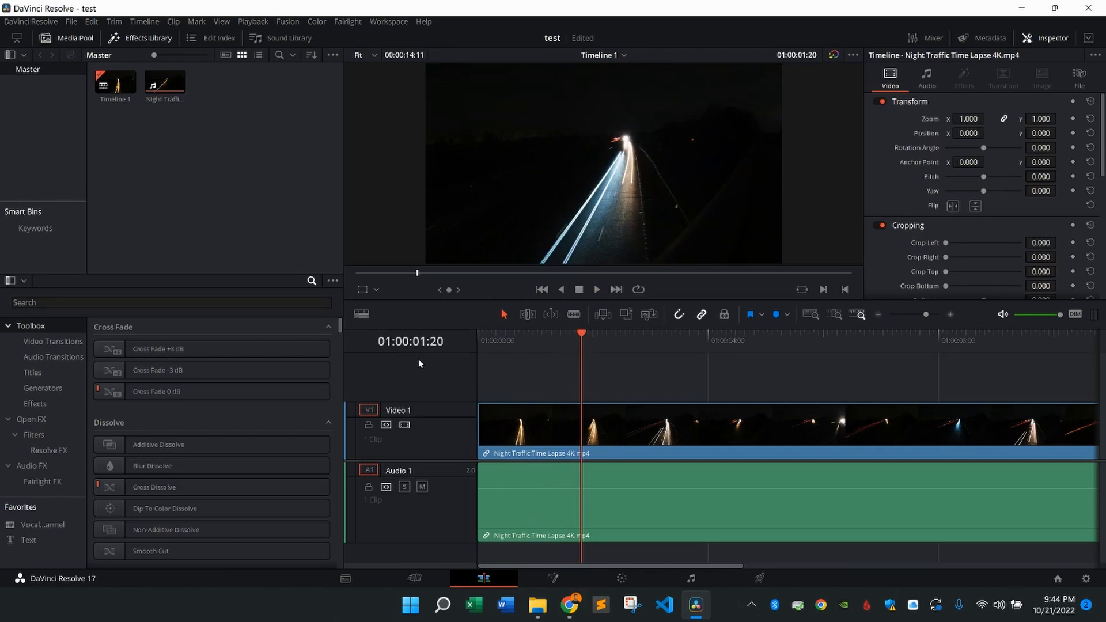
key("j")
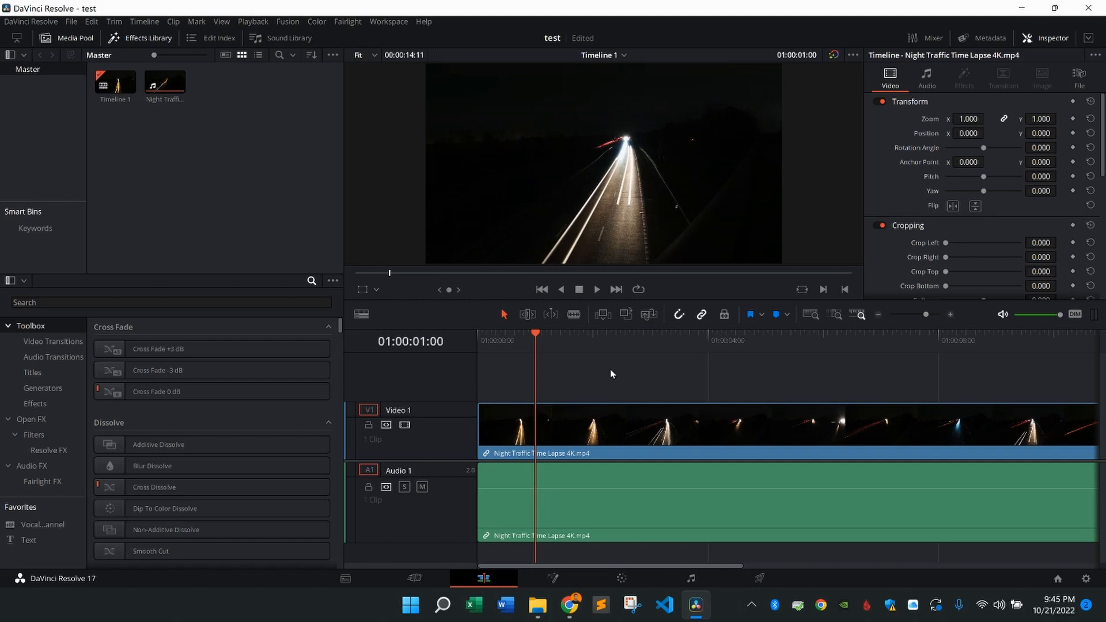
Split the clip at 01:00:01:00 and 01:00:02:00, then select the middle piece.
key("ctrl+b")
key("space")
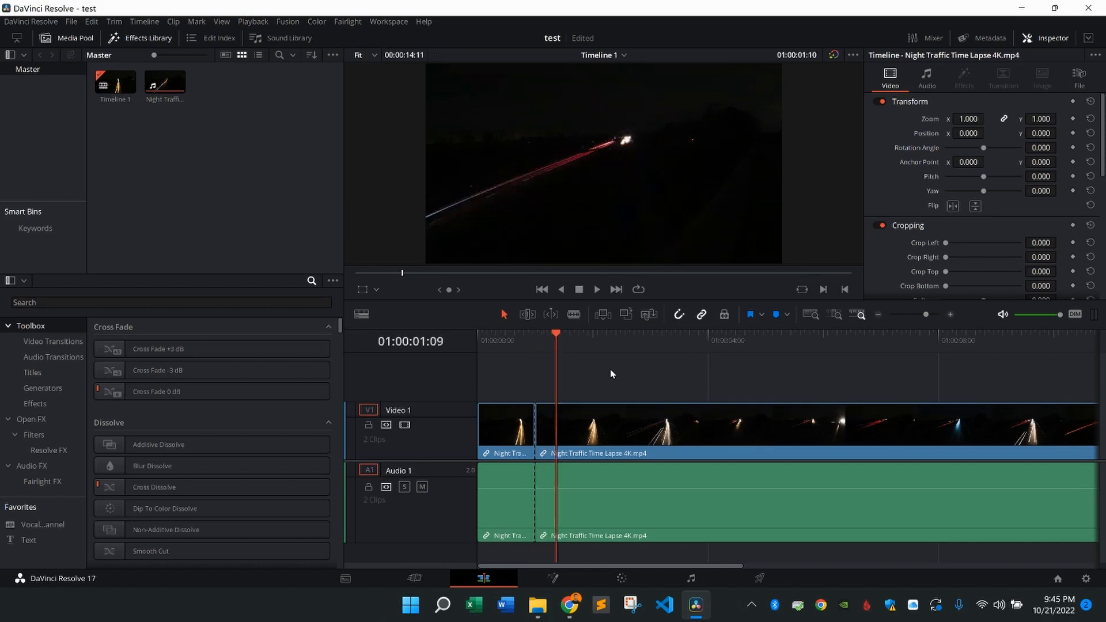
key("space")
key("ctrl+b")
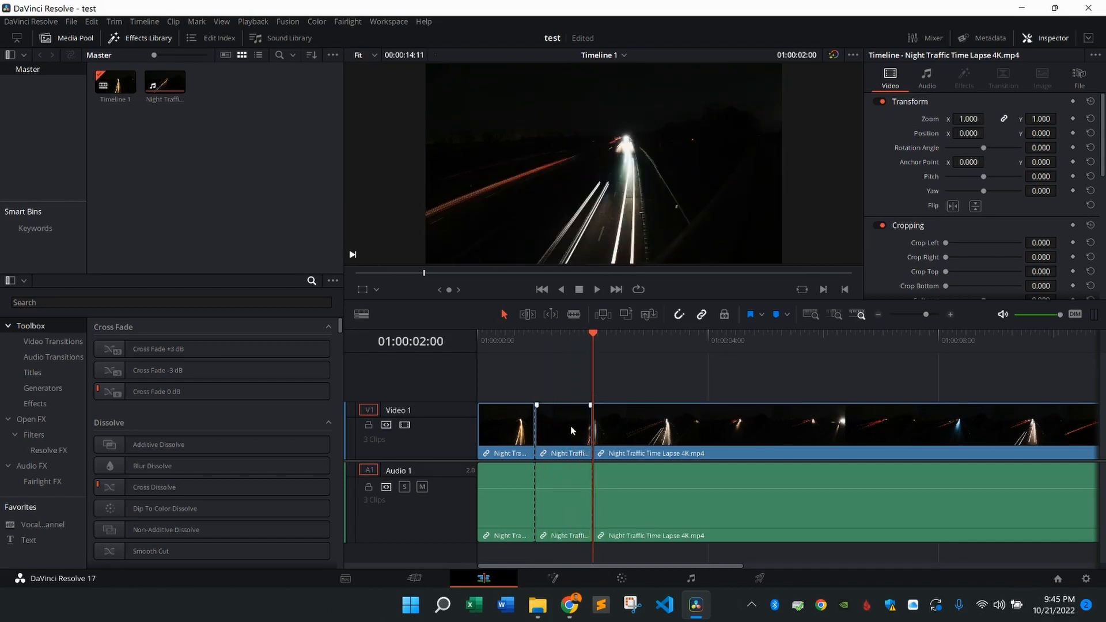
left_click(570, 430)
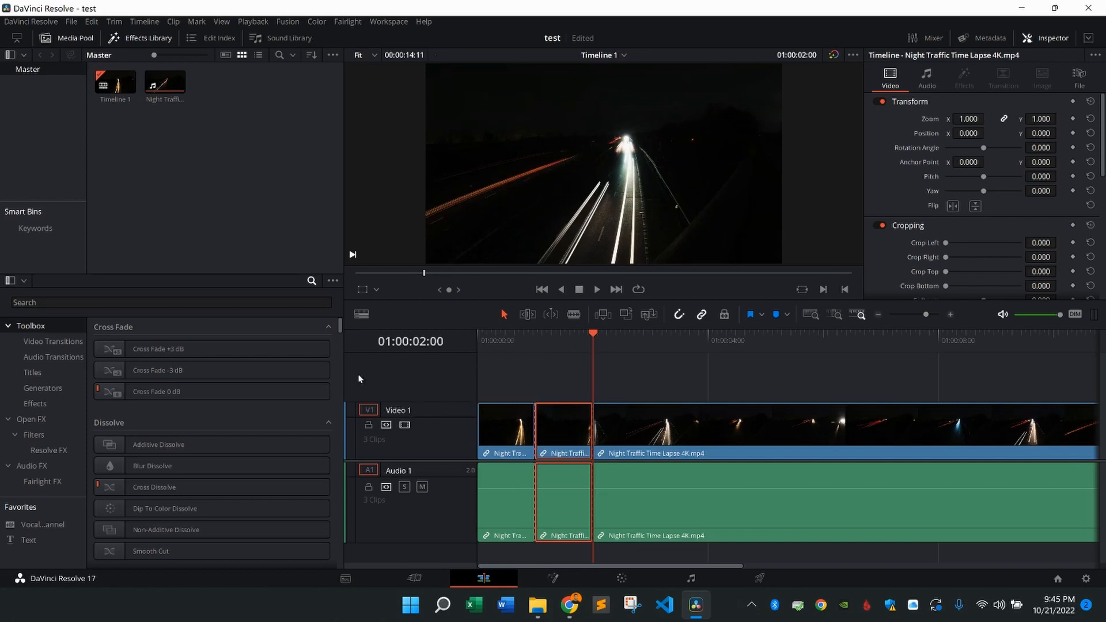
Find Camera Shake among the Open FX filters and drop it onto the middle clip.
left_click(31, 419)
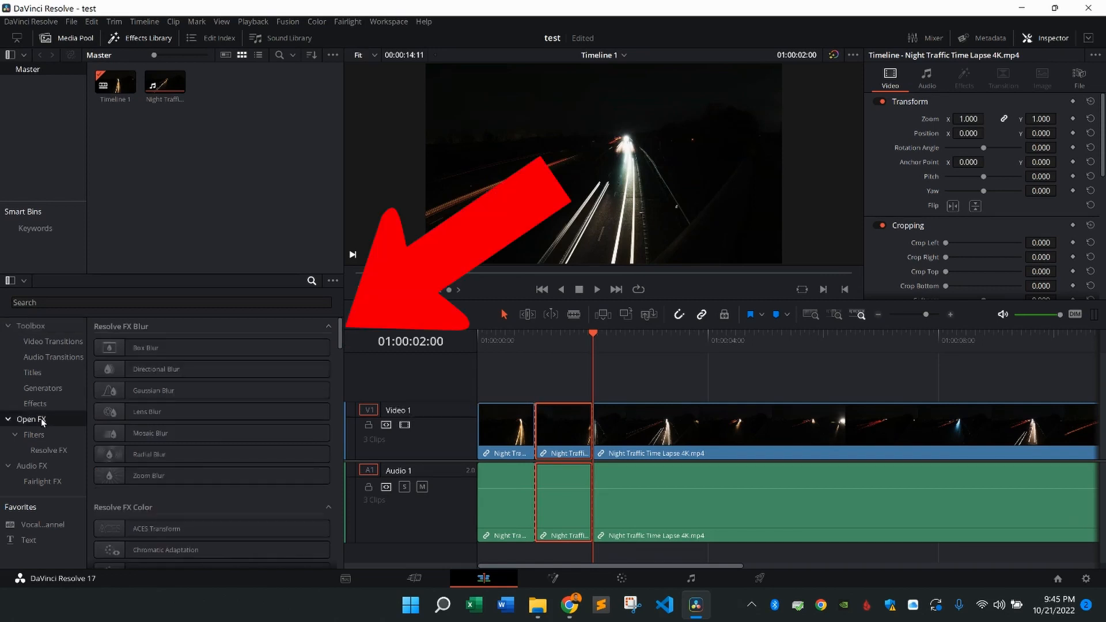
left_click(112, 303)
type("shake")
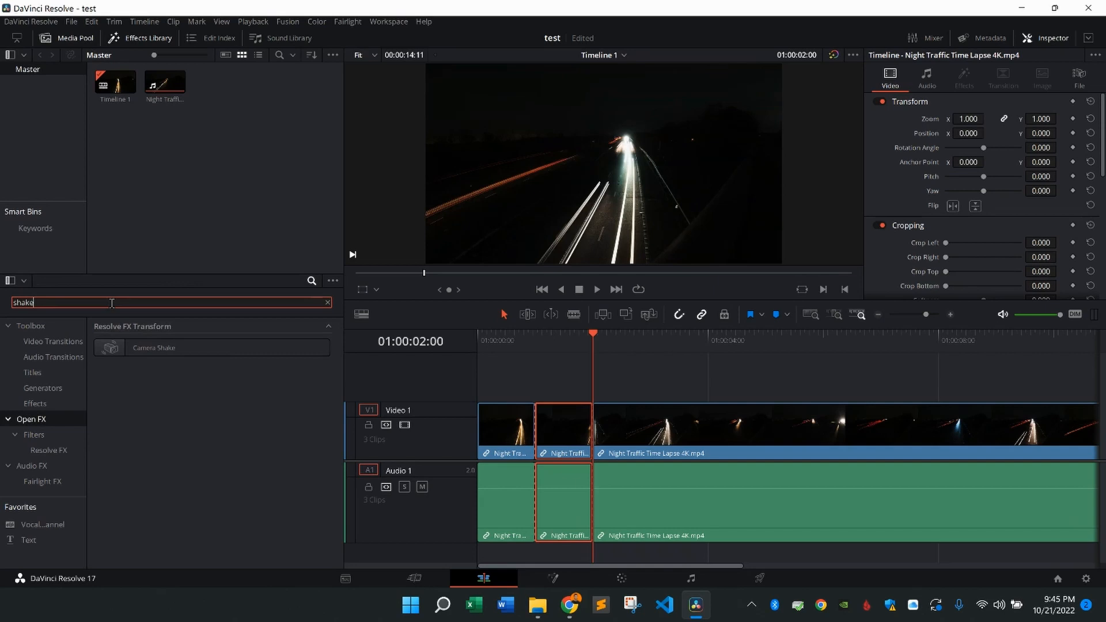
left_click(139, 348)
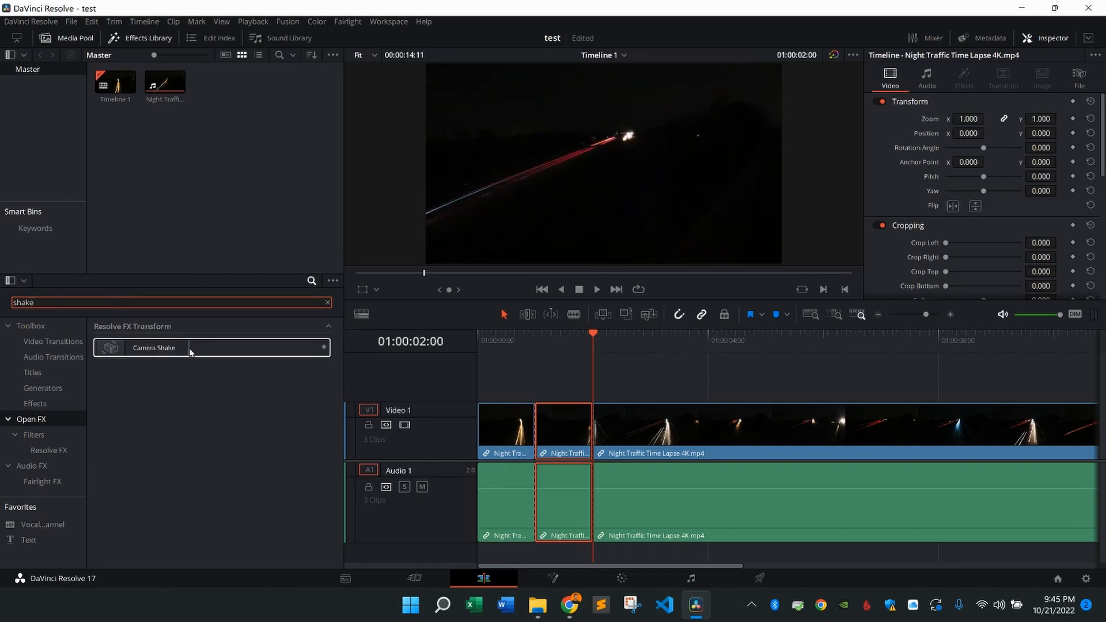
left_click_drag(191, 351, 568, 443)
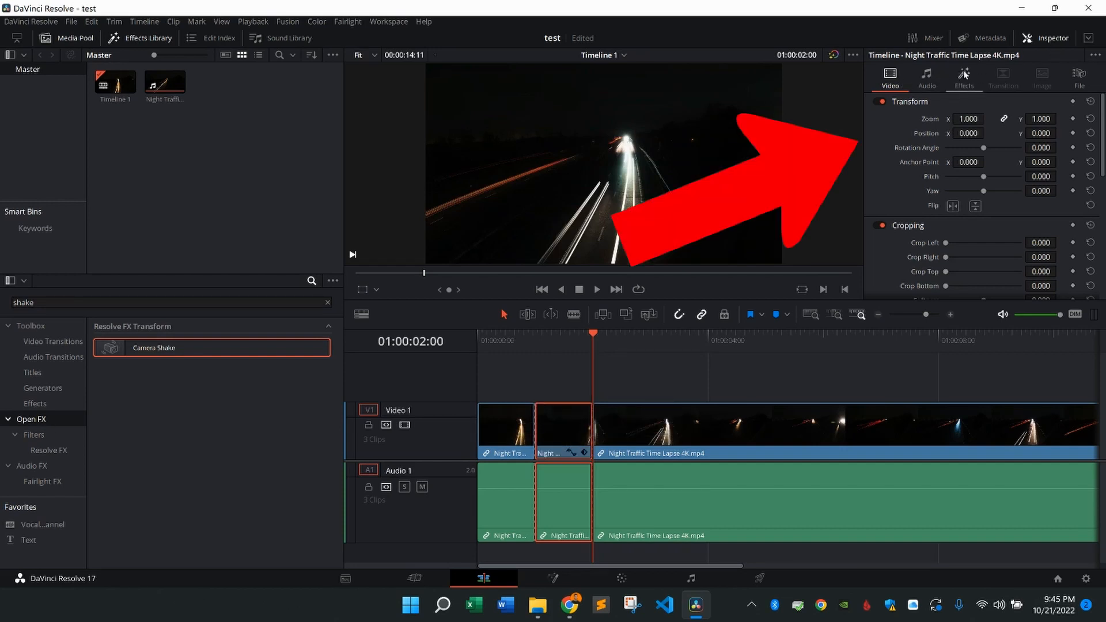
Set Camera Shake Pan Amplitude 0.458, Tilt Amplitude 0.597 and Zoom to Crop 0.085.
left_click(964, 77)
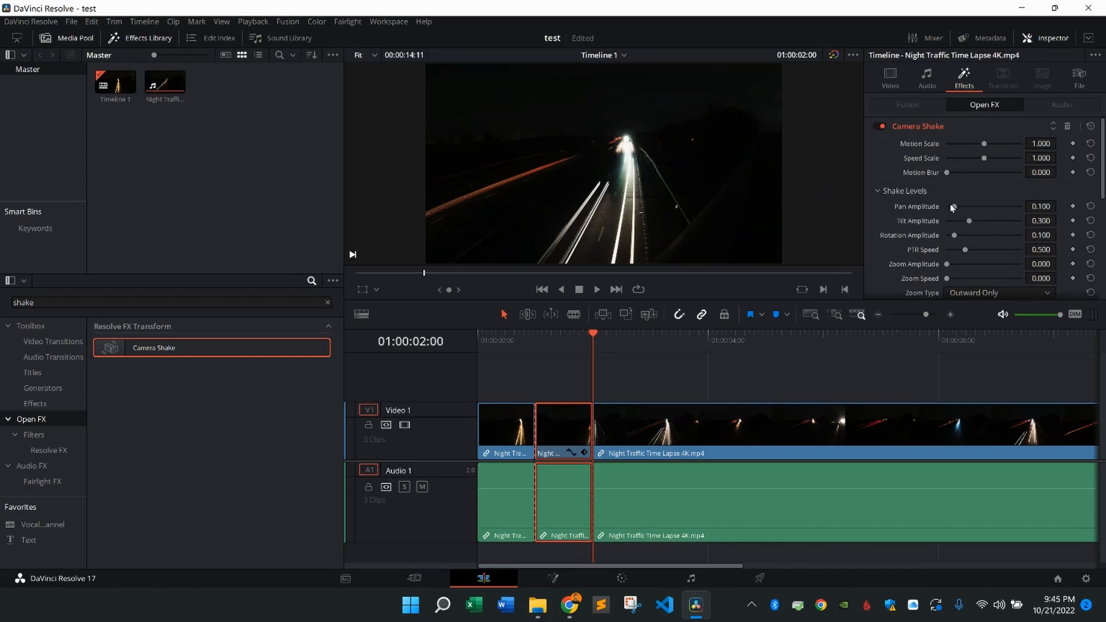
left_click_drag(955, 207, 980, 206)
left_click_drag(969, 221, 991, 221)
scroll(991, 224, "down", 2)
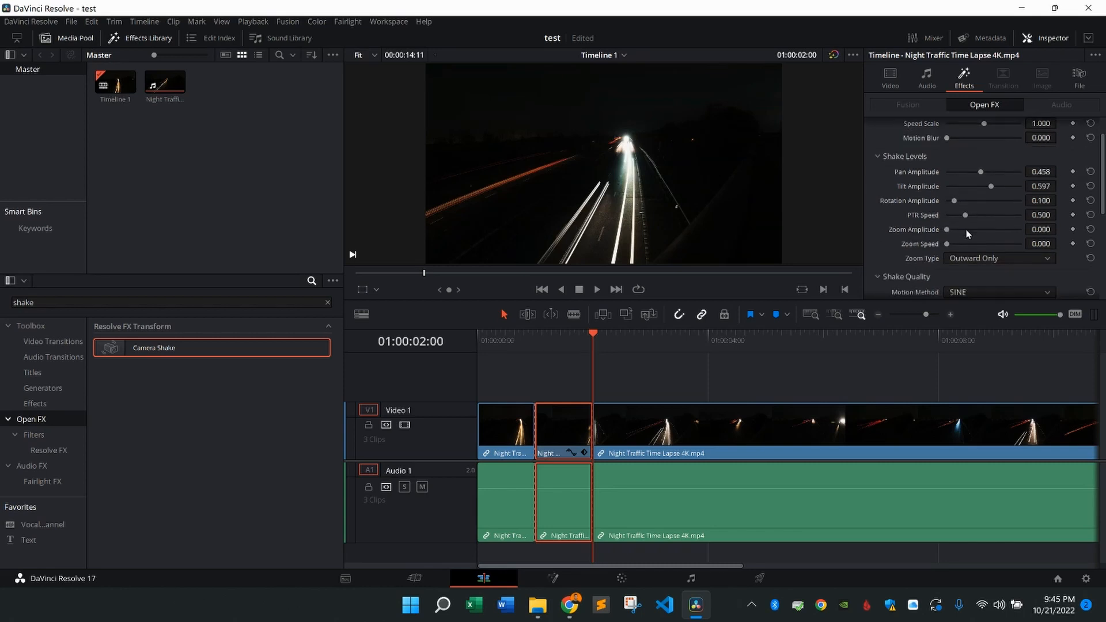
scroll(966, 234, "down", 3)
scroll(967, 234, "down", 2)
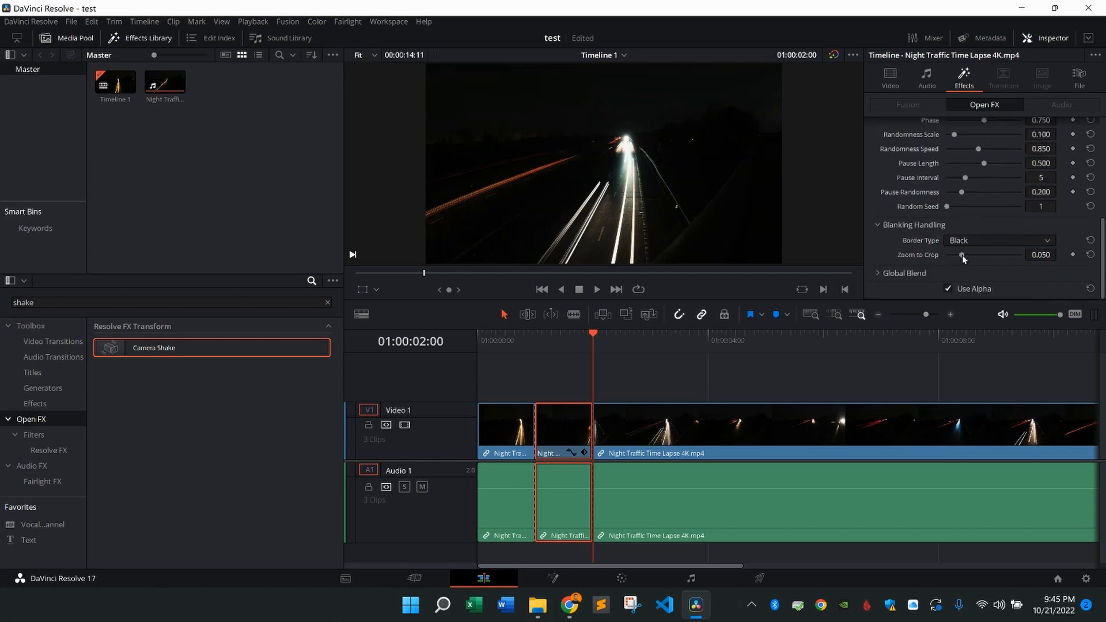
left_click_drag(962, 255, 973, 256)
left_click(482, 342)
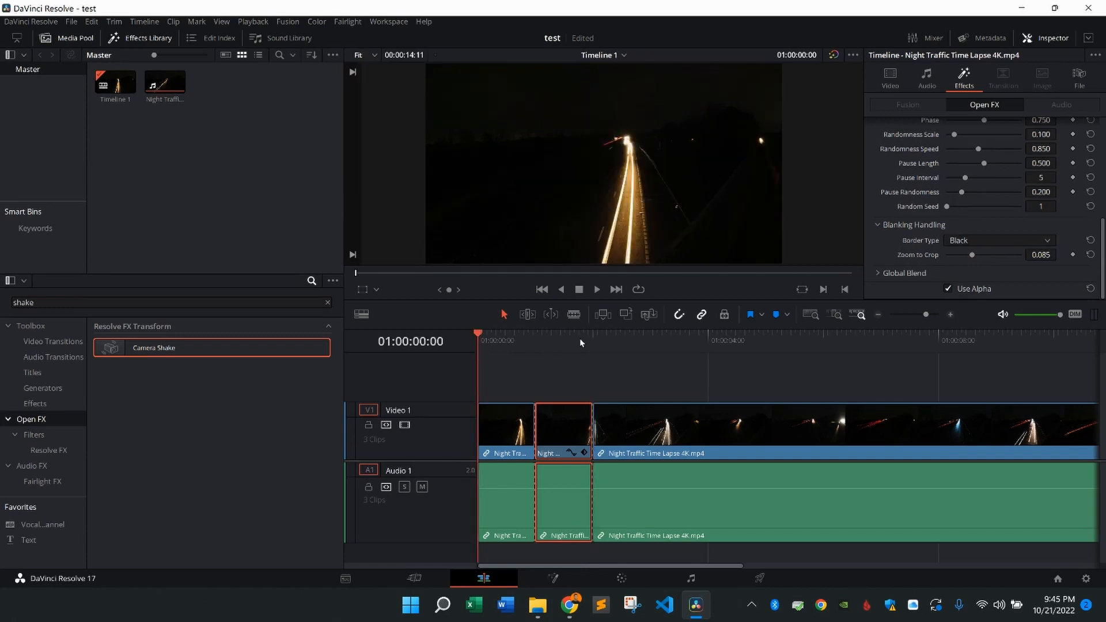
key("space")
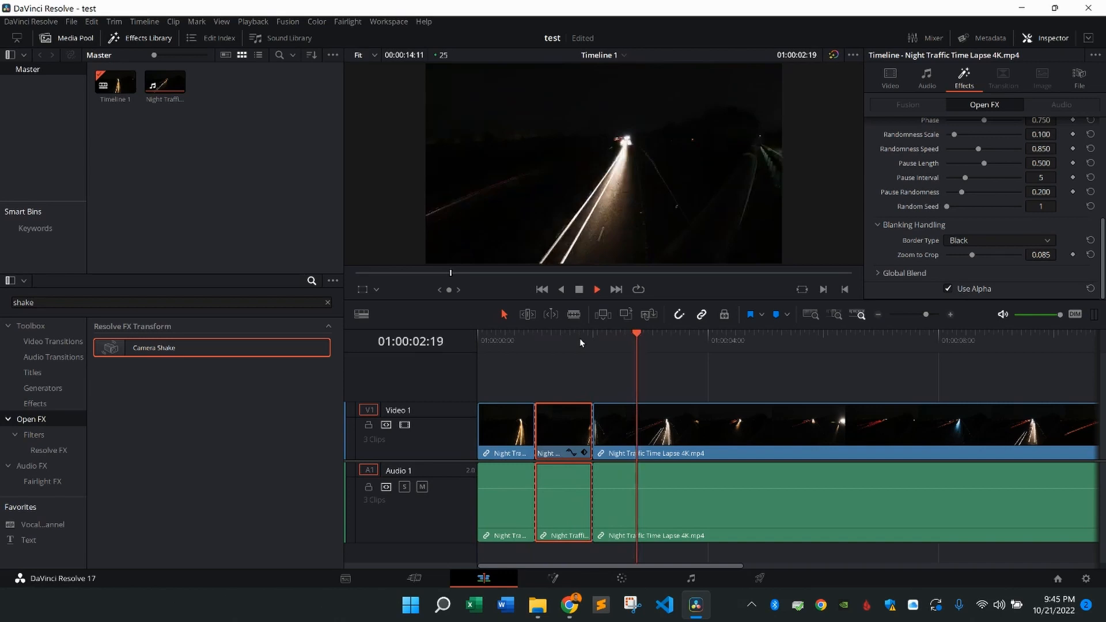
key("space")
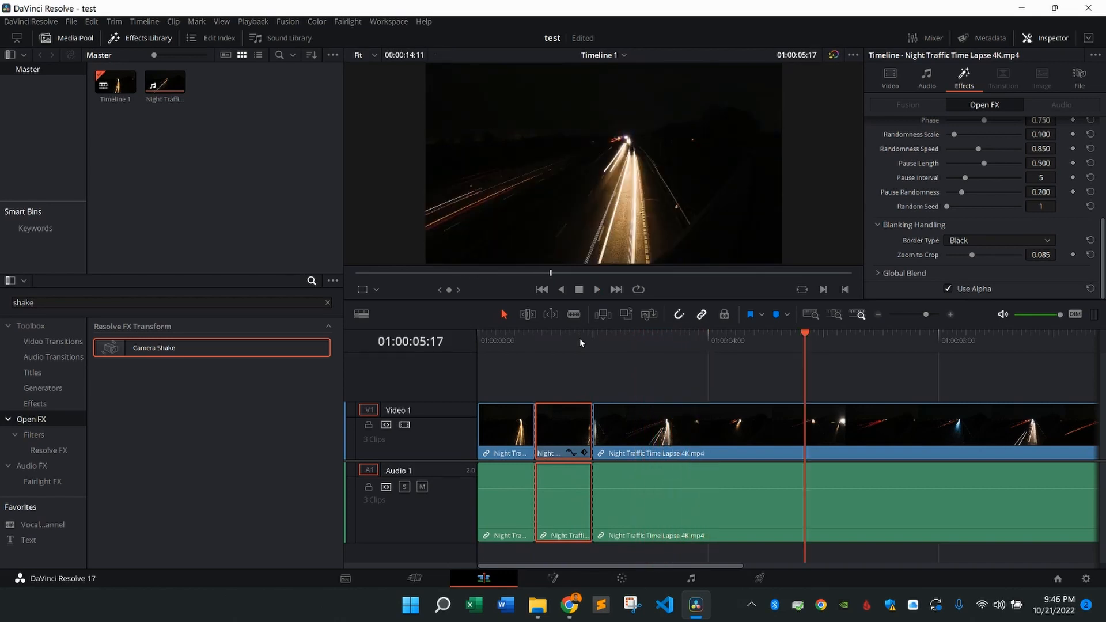